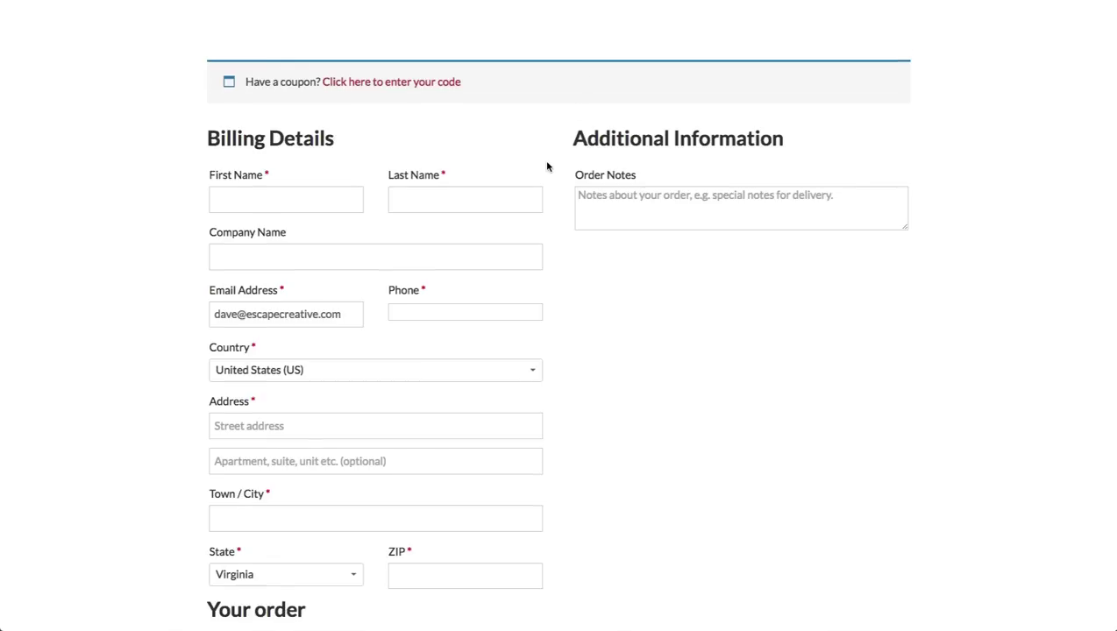
Scroll up and down through the store's checkout page.
{"action": "scroll", "coordinate": [546, 165], "scroll_direction": "up", "scroll_amount": 2}
{"action": "scroll", "coordinate": [546, 165], "scroll_direction": "down", "scroll_amount": 1}
{"action": "scroll", "coordinate": [546, 165], "scroll_direction": "down", "scroll_amount": 5}
{"action": "scroll", "coordinate": [567, 221], "scroll_direction": "down", "scroll_amount": 3}
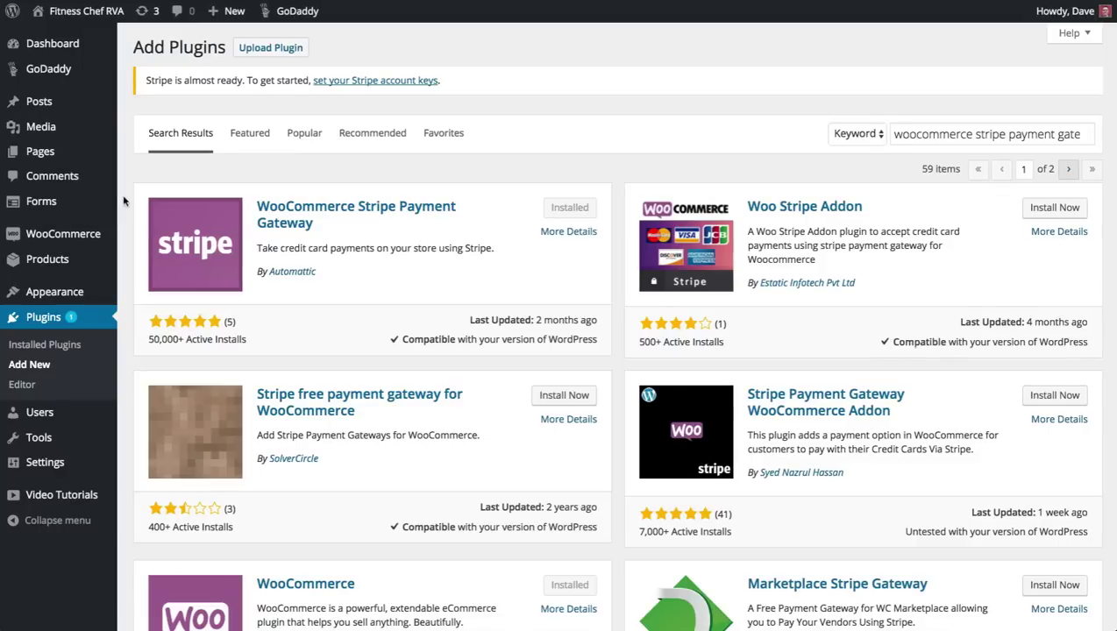
{"action": "mouse_move", "coordinate": [62, 234]}
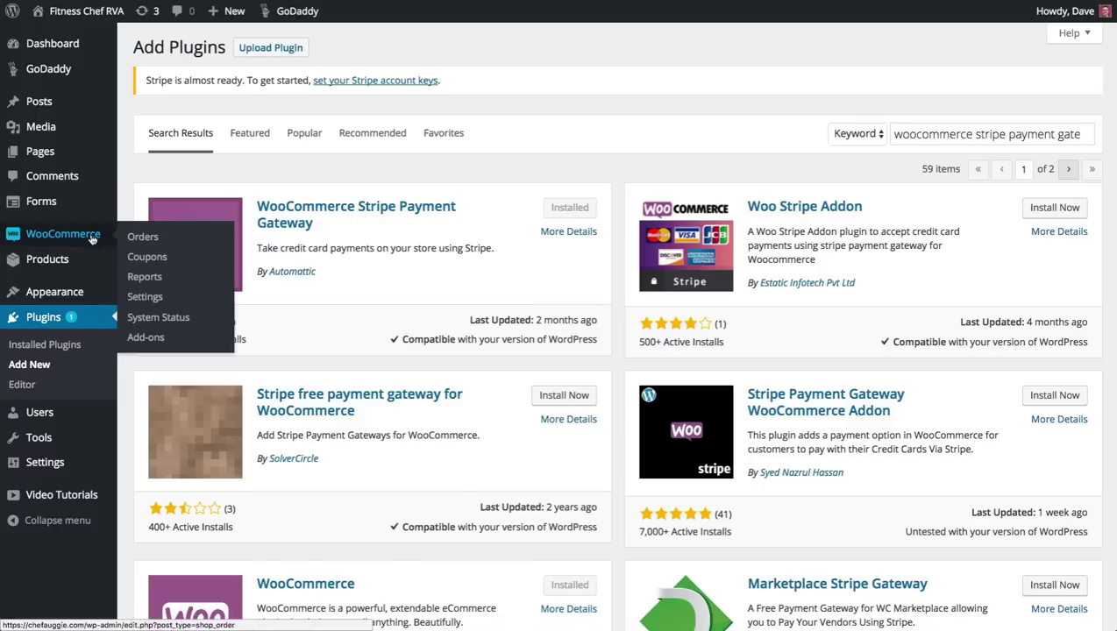
Open WooCommerce Settings from the admin sidebar.
{"action": "left_click", "coordinate": [156, 301]}
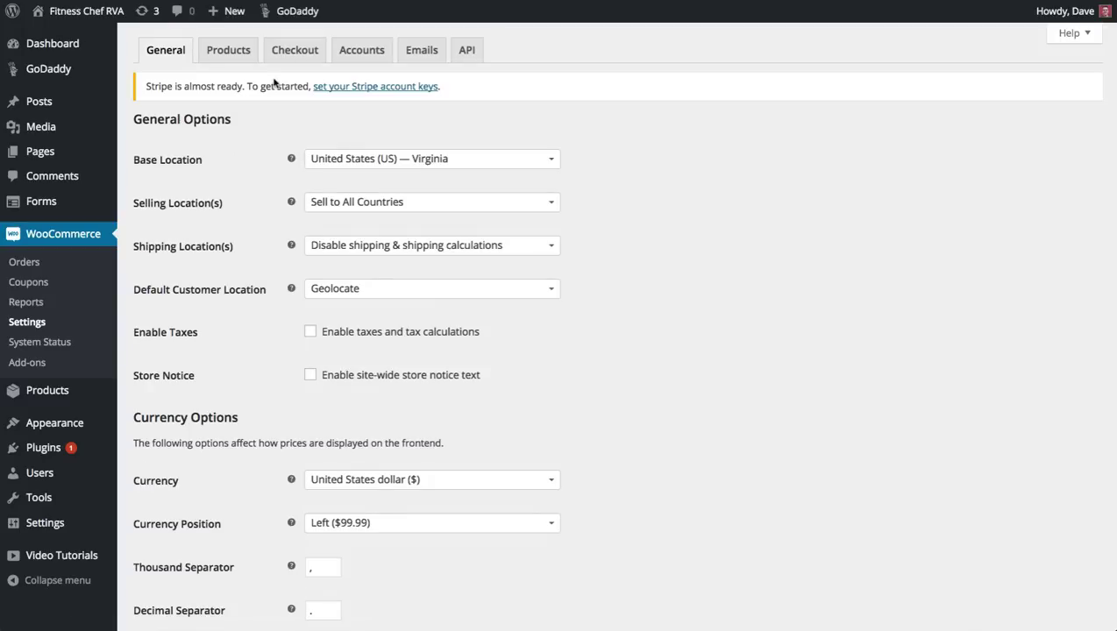
Open the Stripe gateway under the Checkout settings and review its options.
{"action": "left_click", "coordinate": [294, 53]}
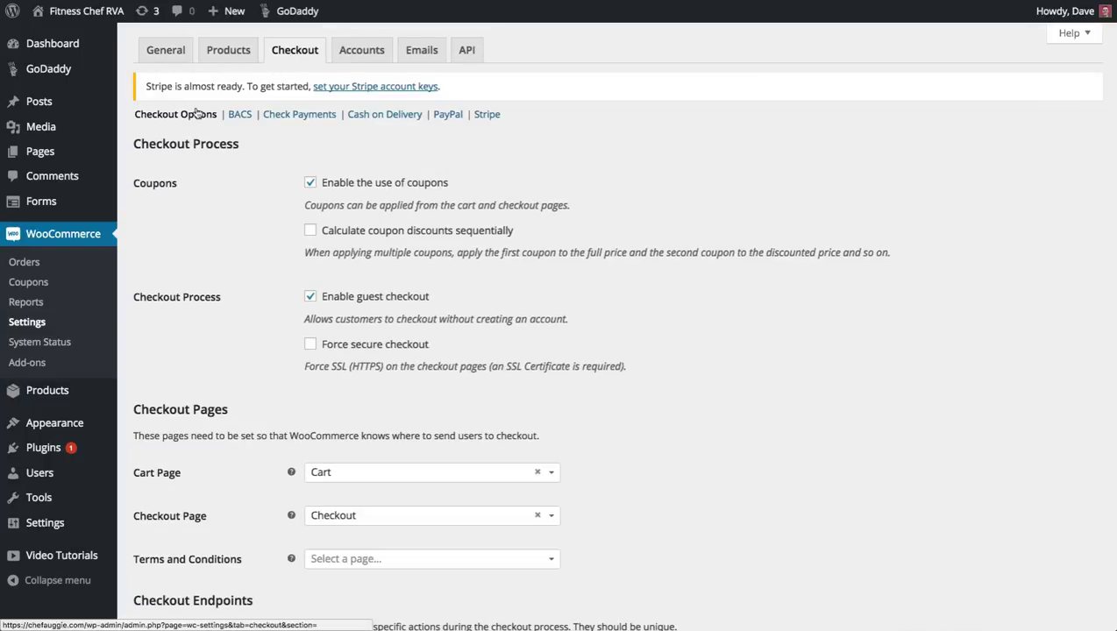
{"action": "left_click", "coordinate": [487, 116]}
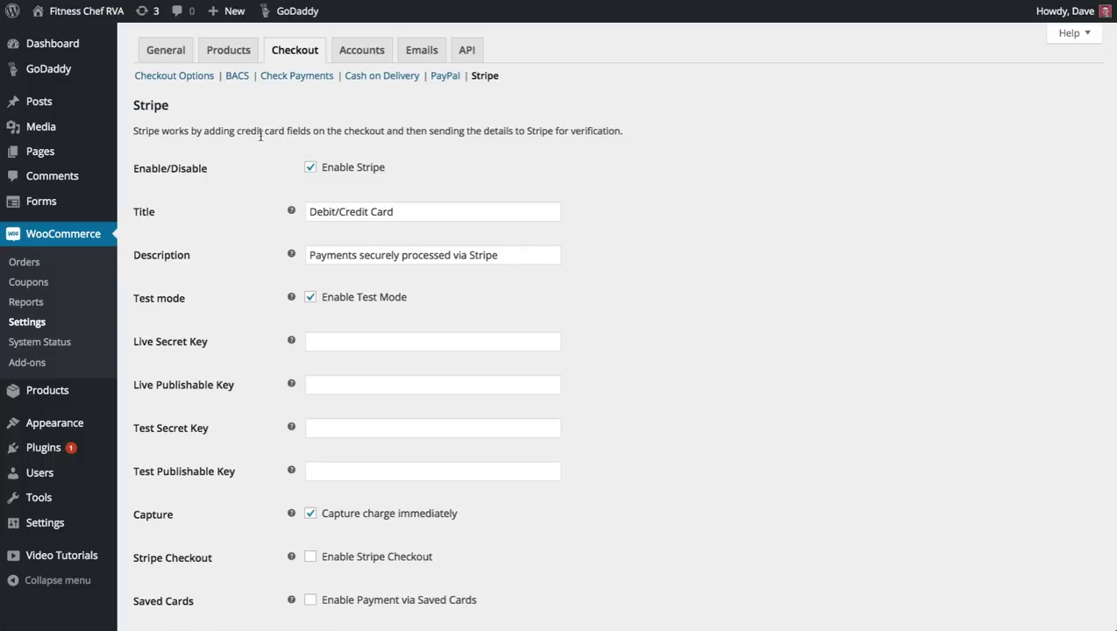
{"action": "scroll", "coordinate": [260, 136], "scroll_direction": "down", "scroll_amount": 2}
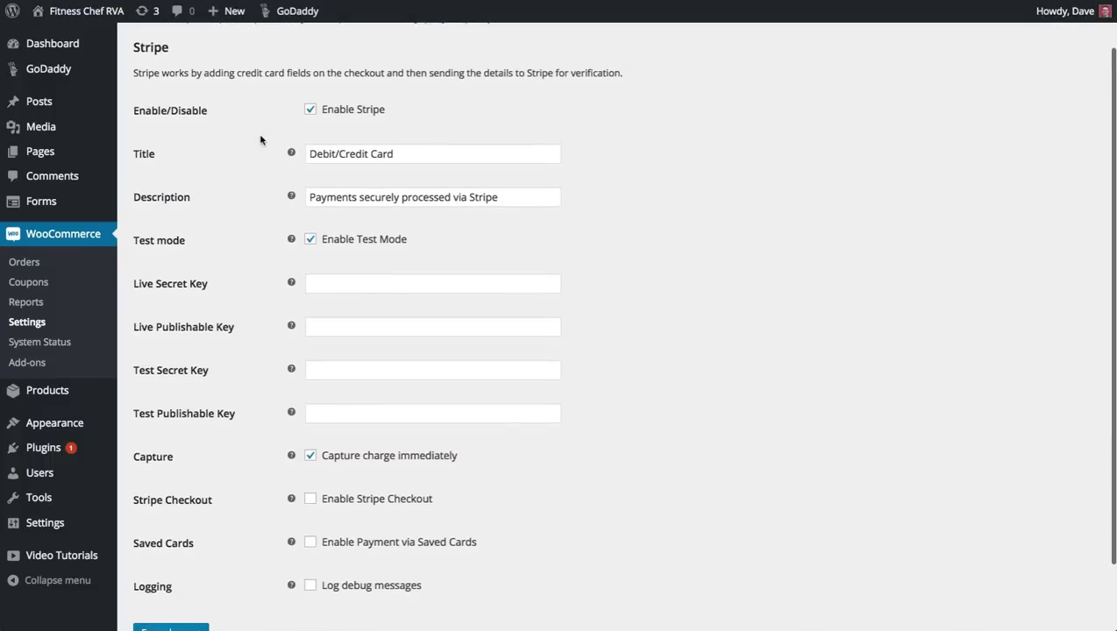
{"action": "scroll", "coordinate": [260, 139], "scroll_direction": "down", "scroll_amount": 1}
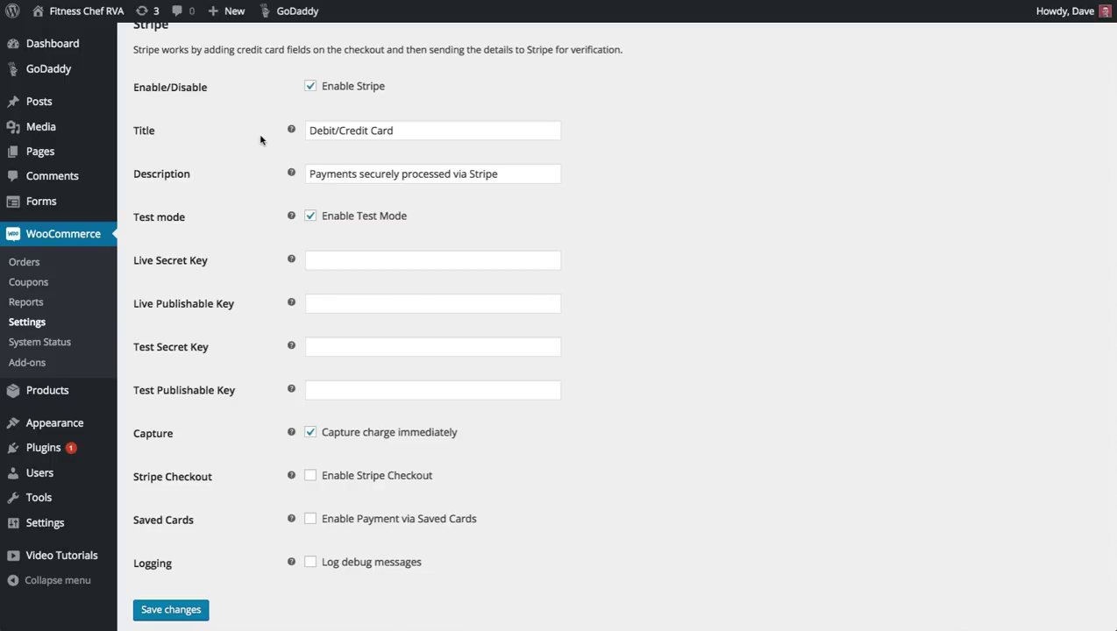
{"action": "scroll", "coordinate": [261, 139], "scroll_direction": "up", "scroll_amount": 3}
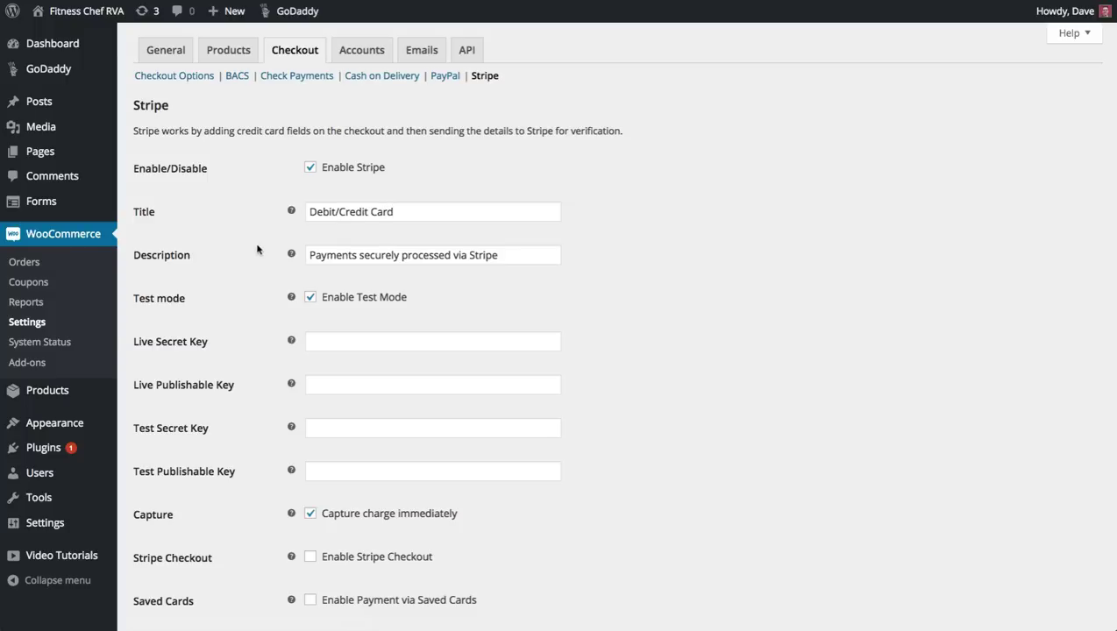
{"action": "scroll", "coordinate": [256, 248], "scroll_direction": "down", "scroll_amount": 1}
{"action": "scroll", "coordinate": [256, 245], "scroll_direction": "down", "scroll_amount": 2}
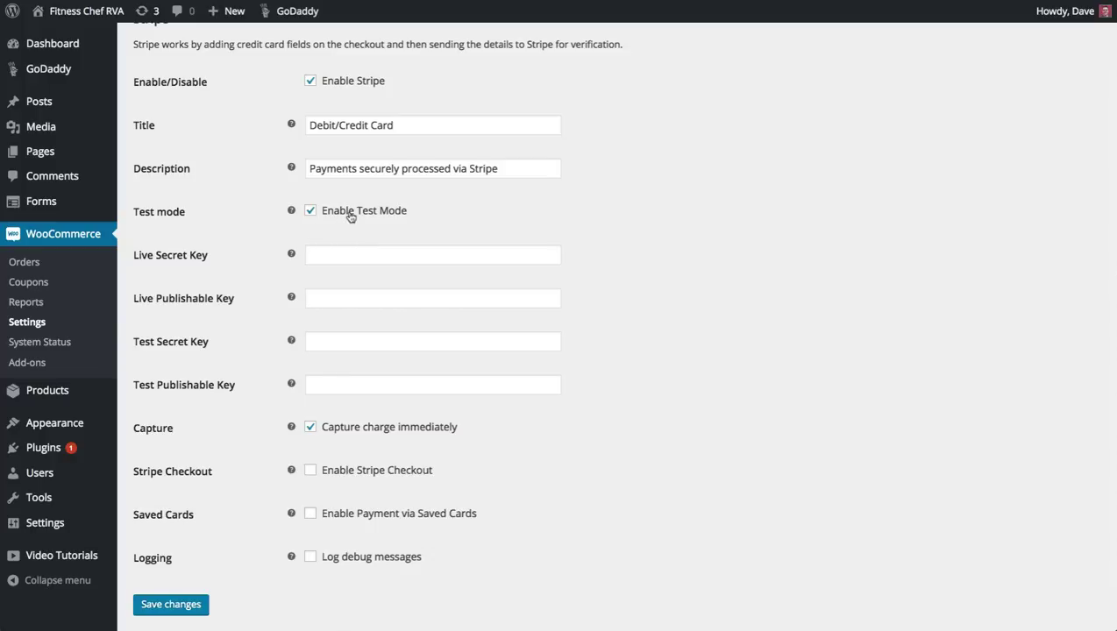
{"action": "scroll", "coordinate": [342, 228], "scroll_direction": "down", "scroll_amount": 2}
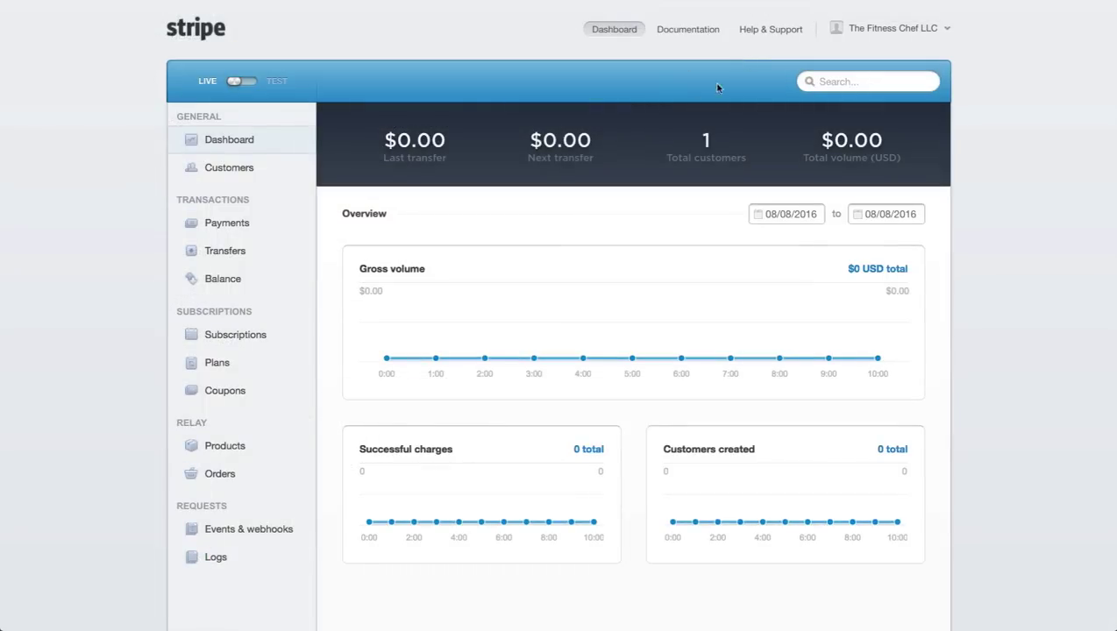
Open the Stripe account settings on the API Keys tab.
{"action": "left_click", "coordinate": [875, 33]}
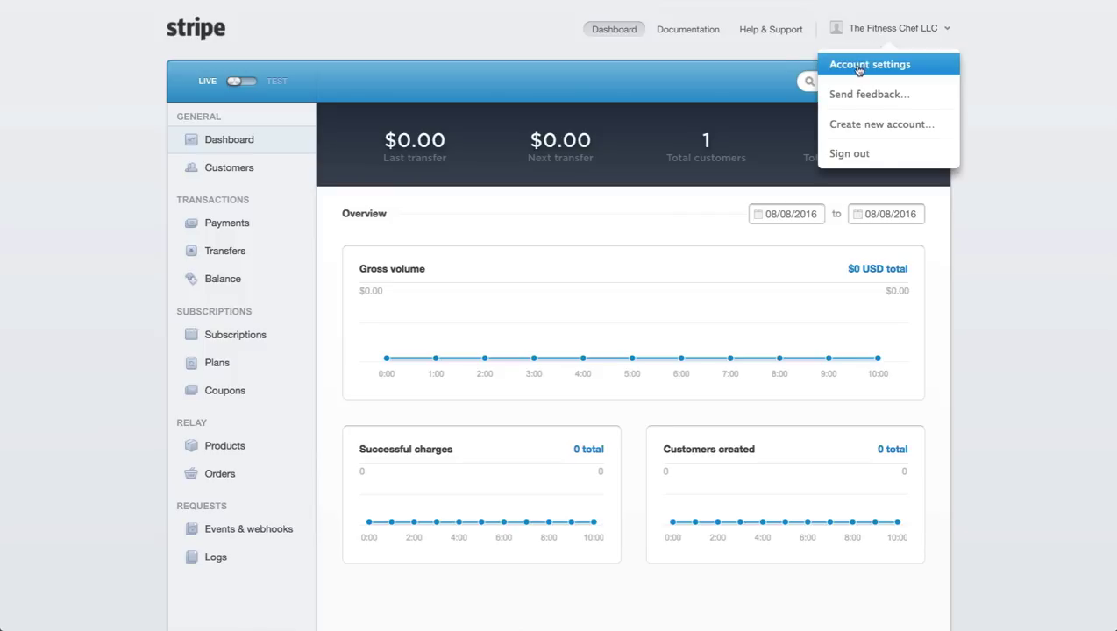
{"action": "left_click", "coordinate": [859, 70]}
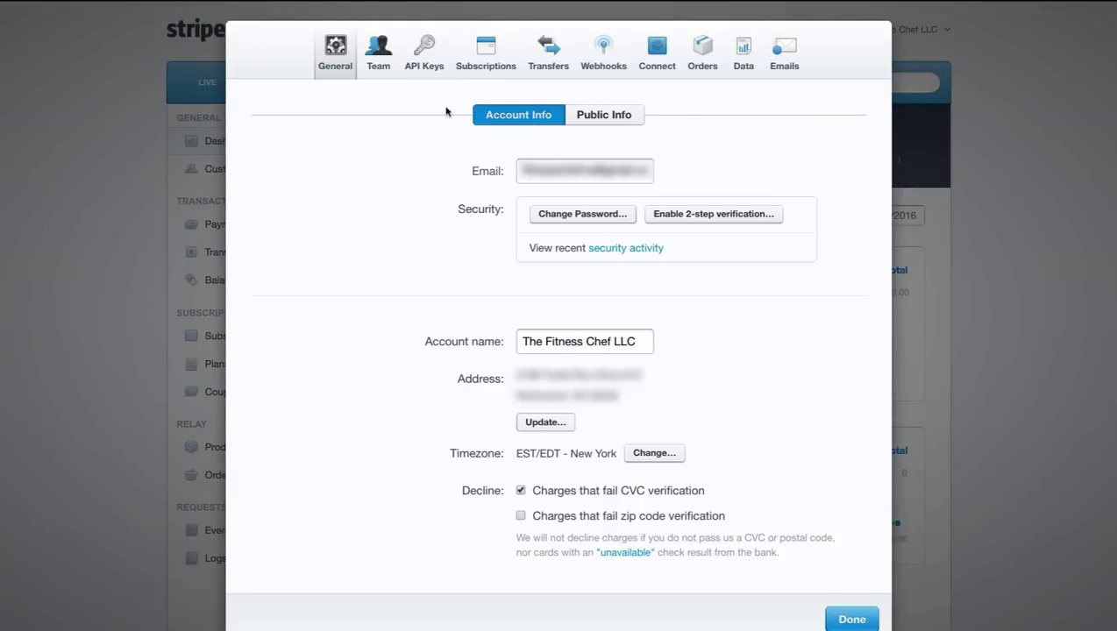
{"action": "left_click", "coordinate": [425, 55]}
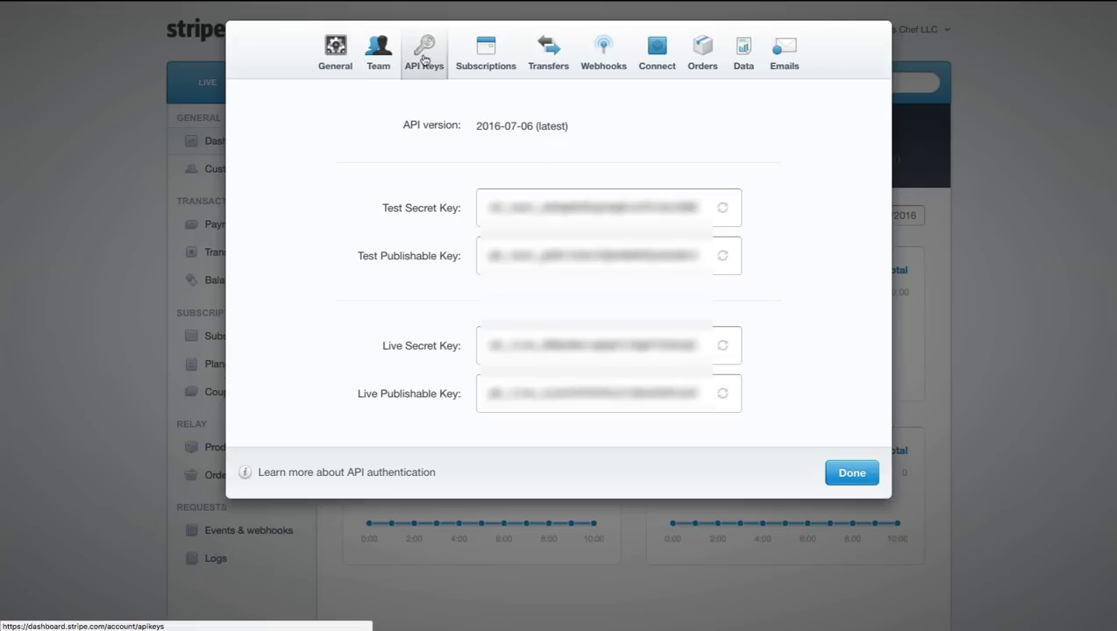
Copy a Stripe secret key into WooCommerce's live secret key field.
{"action": "left_click", "coordinate": [543, 208]}
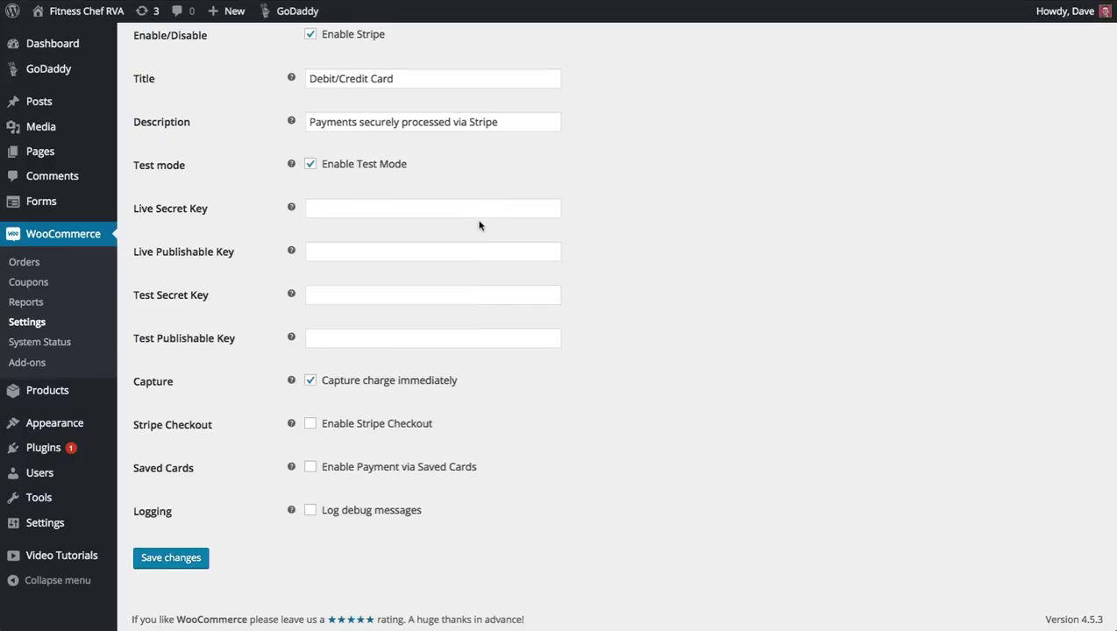
{"action": "left_click", "coordinate": [466, 208]}
{"action": "key", "text": "ctrl+v"}
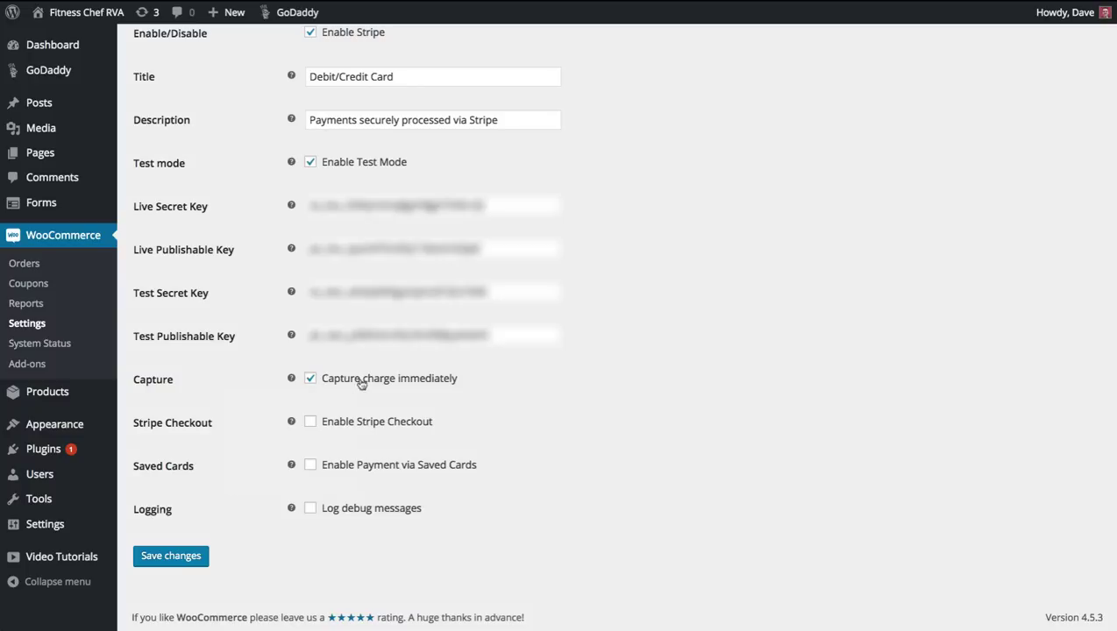
Scroll down through the Stripe gateway settings.
{"action": "scroll", "coordinate": [519, 368], "scroll_direction": "down", "scroll_amount": 2}
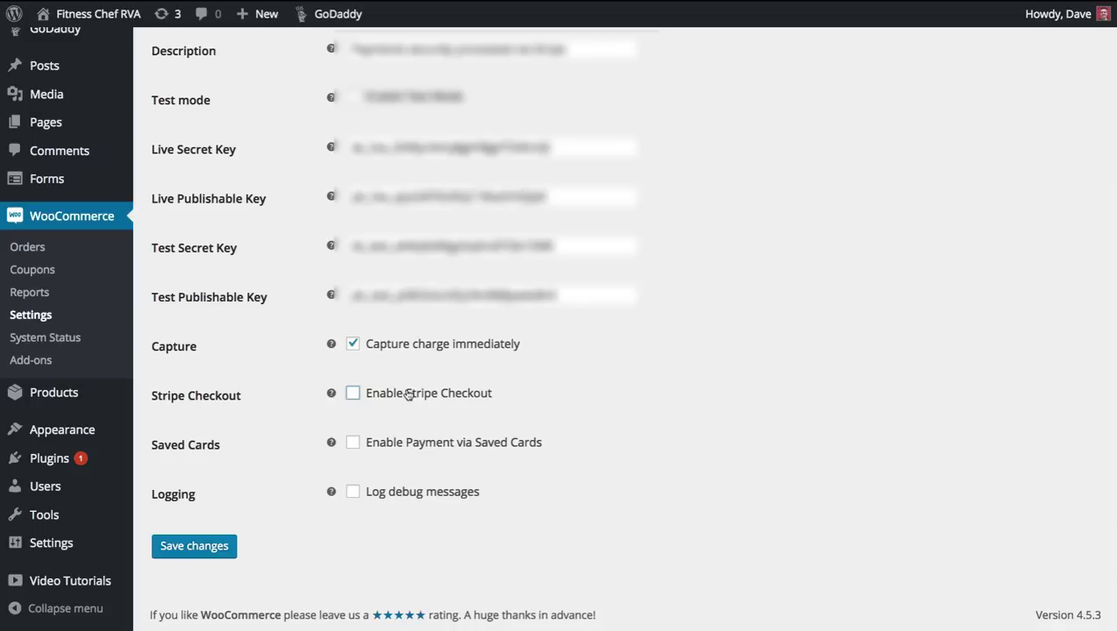
Turn on Stripe Checkout, keep its language as English, and save.
{"action": "left_click", "coordinate": [408, 394]}
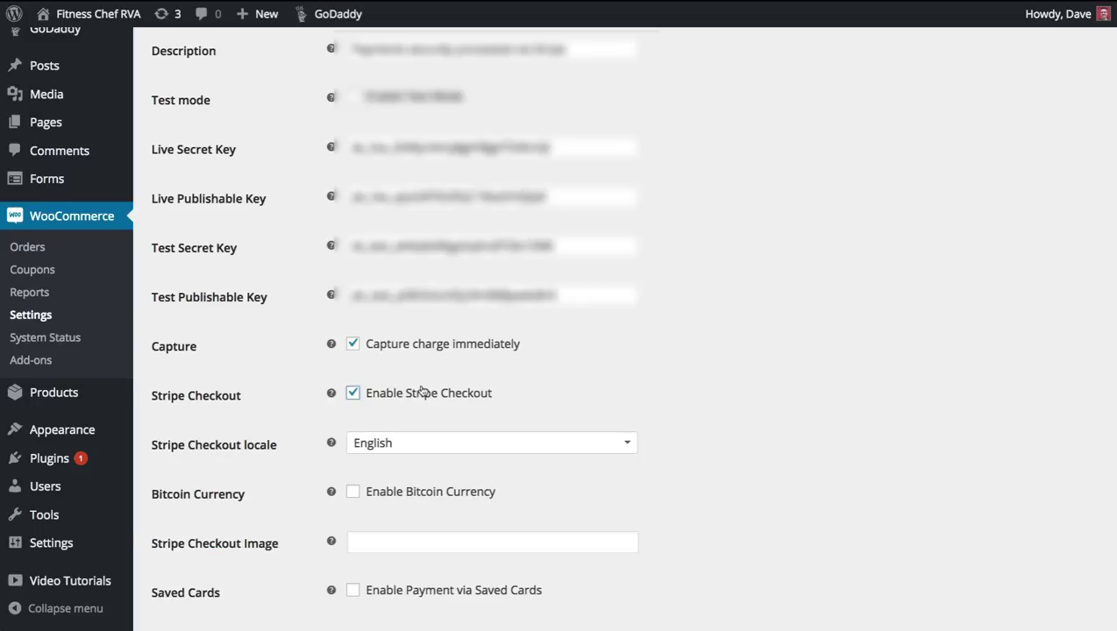
{"action": "scroll", "coordinate": [422, 391], "scroll_direction": "down", "scroll_amount": 1}
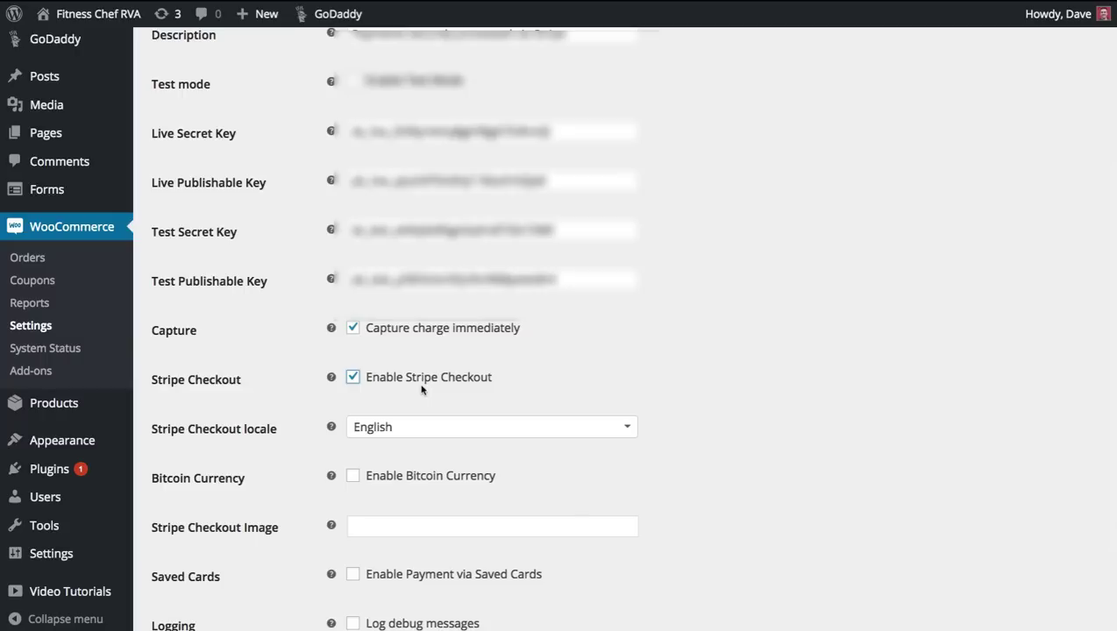
{"action": "scroll", "coordinate": [421, 391], "scroll_direction": "down", "scroll_amount": 2}
{"action": "scroll", "coordinate": [413, 382], "scroll_direction": "down", "scroll_amount": 2}
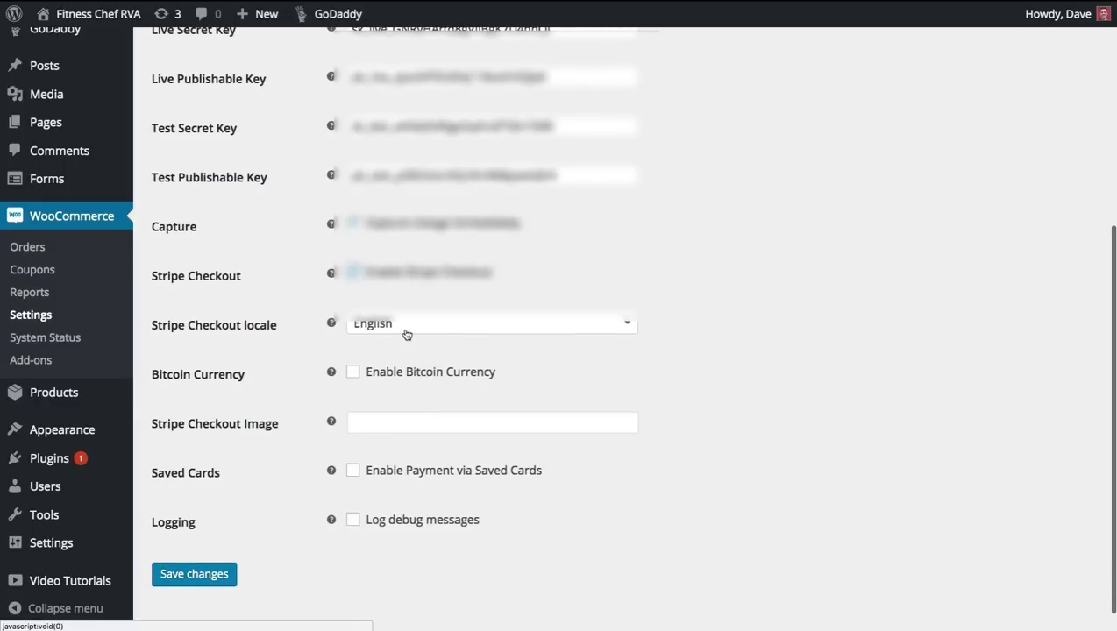
{"action": "left_click", "coordinate": [419, 325]}
{"action": "left_click", "coordinate": [670, 323]}
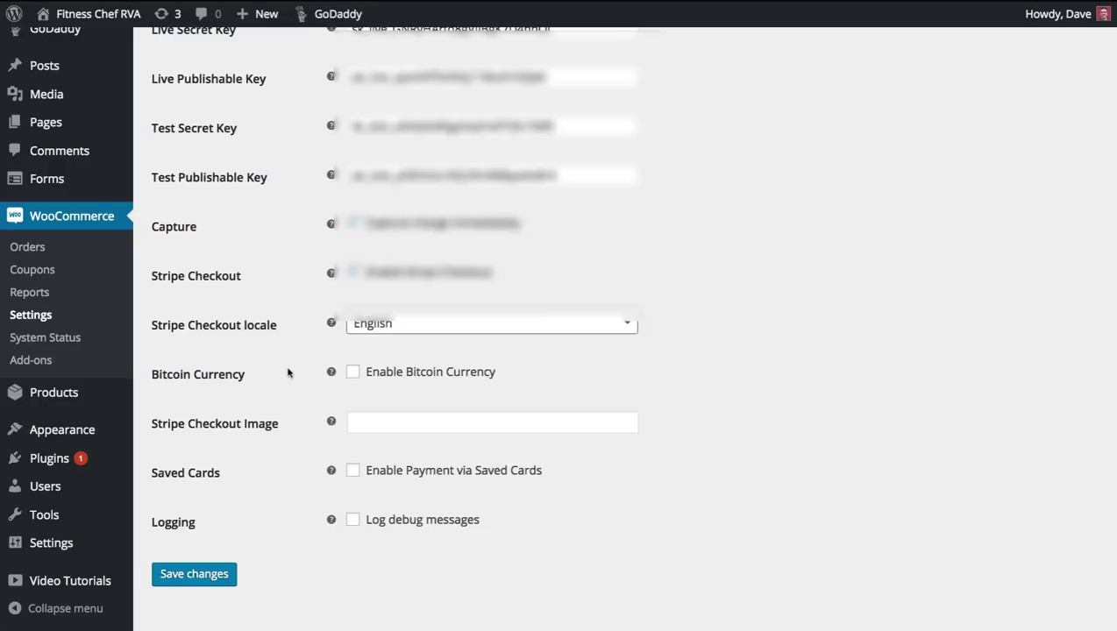
{"action": "scroll", "coordinate": [311, 377], "scroll_direction": "down", "scroll_amount": 1}
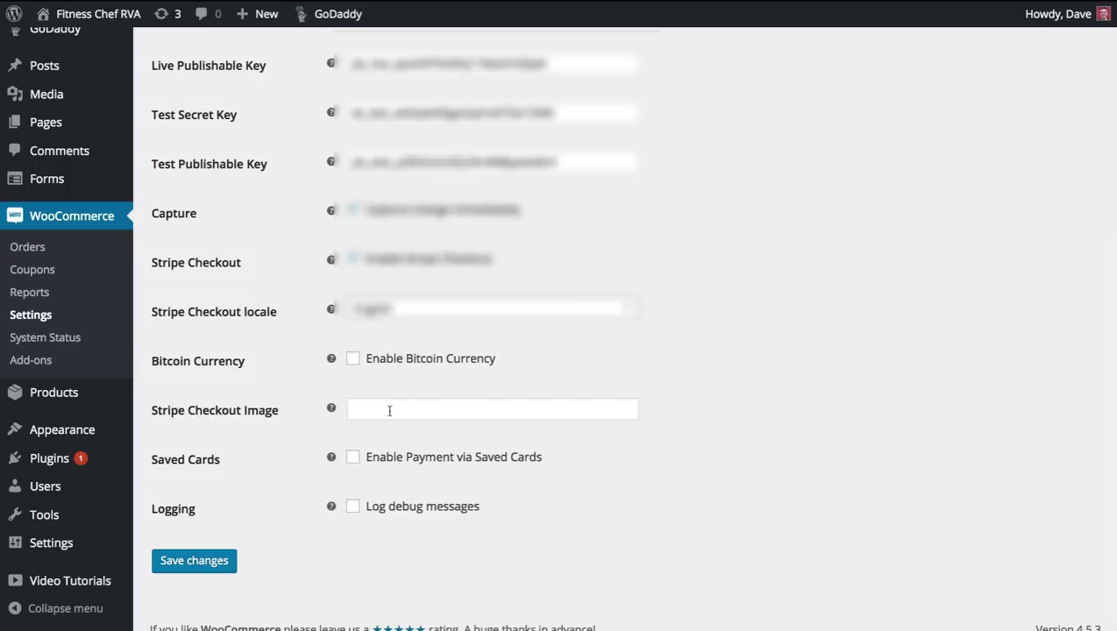
{"action": "left_click", "coordinate": [203, 559]}
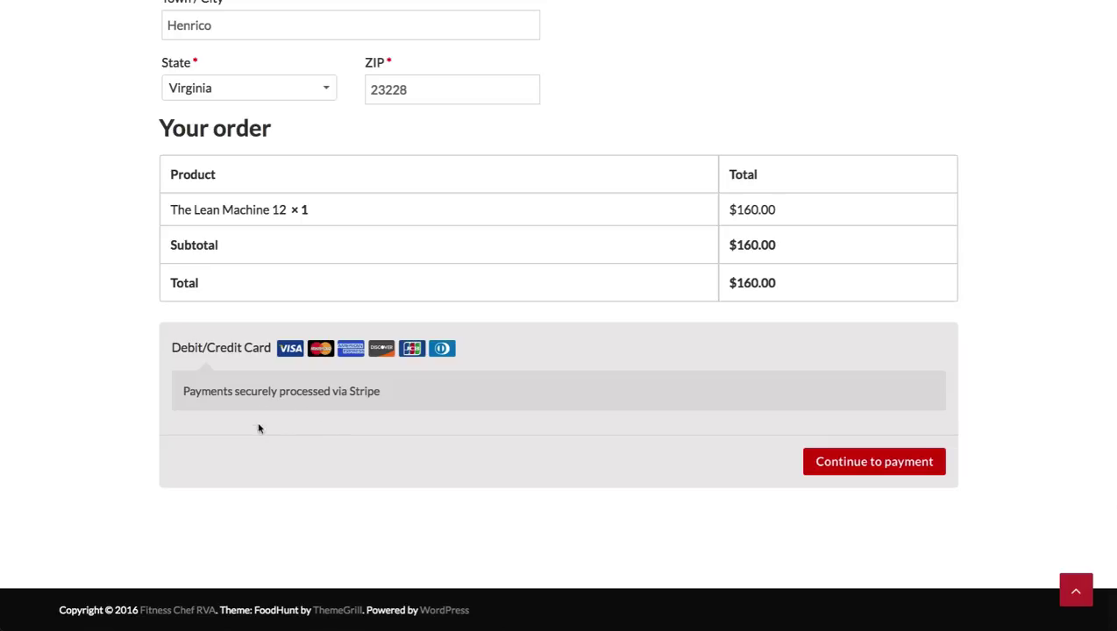
Continue to payment on the $160.00 order to launch Stripe's card pop-up.
{"action": "left_click", "coordinate": [864, 465]}
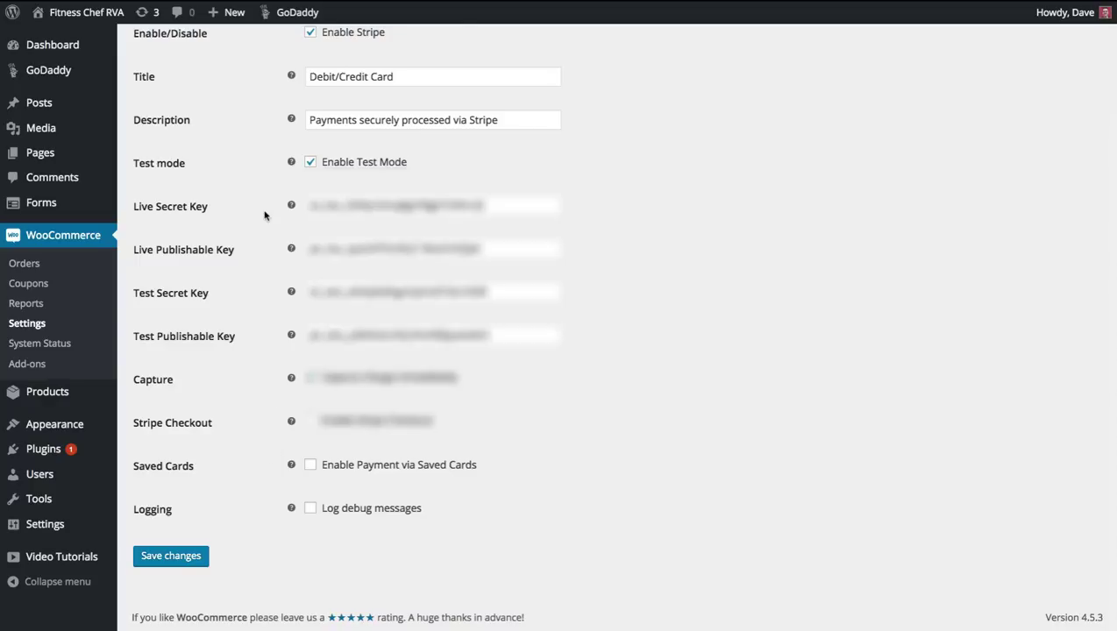
Save the Stripe gateway with test mode checked and Stripe Checkout unchecked.
{"action": "scroll", "coordinate": [264, 215], "scroll_direction": "up", "scroll_amount": 2}
{"action": "scroll", "coordinate": [273, 355], "scroll_direction": "down", "scroll_amount": 2}
{"action": "left_click", "coordinate": [169, 556]}
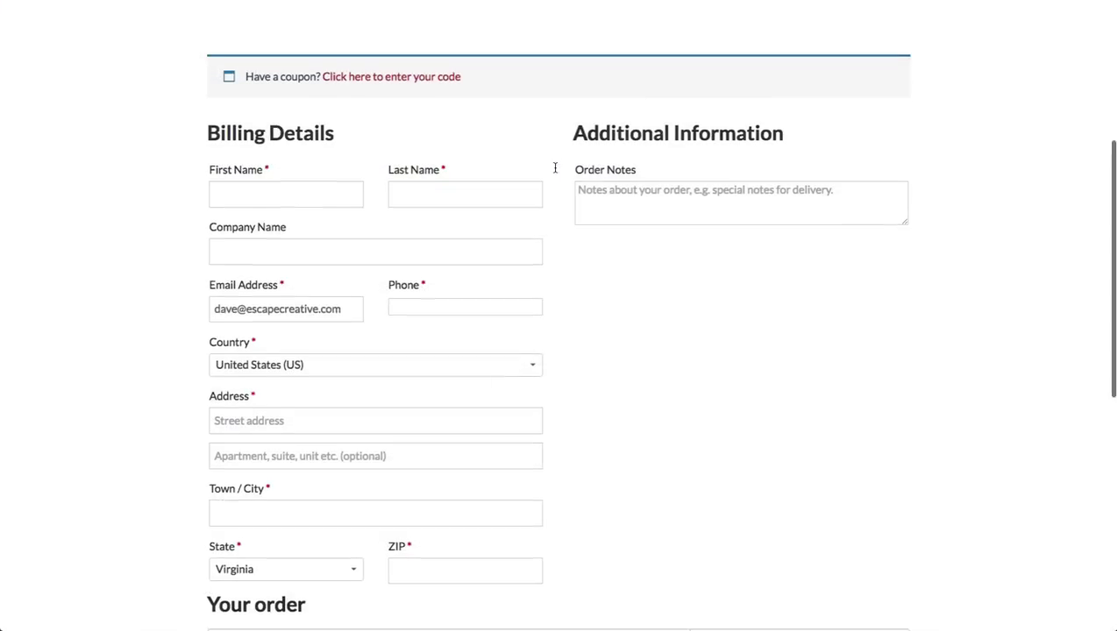
Scroll to the checkout payment section and try the Card Number and Card Code fields.
{"action": "scroll", "coordinate": [555, 167], "scroll_direction": "down", "scroll_amount": 2}
{"action": "scroll", "coordinate": [555, 167], "scroll_direction": "down", "scroll_amount": 1}
{"action": "scroll", "coordinate": [555, 168], "scroll_direction": "down", "scroll_amount": 2}
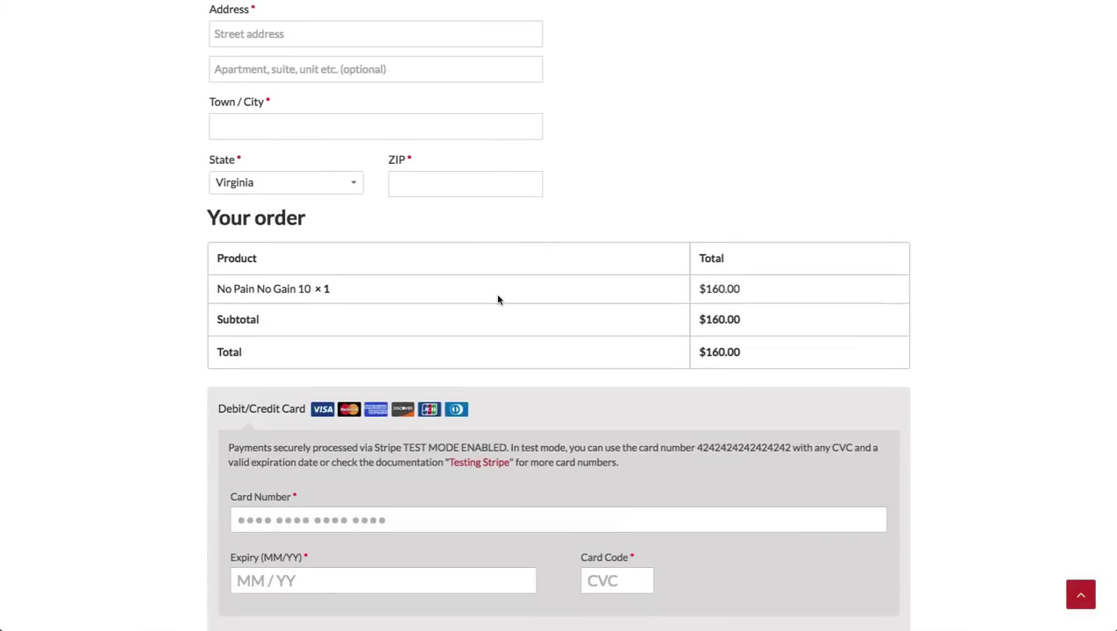
{"action": "scroll", "coordinate": [499, 297], "scroll_direction": "down", "scroll_amount": 1}
{"action": "scroll", "coordinate": [527, 289], "scroll_direction": "down", "scroll_amount": 1}
{"action": "scroll", "coordinate": [527, 289], "scroll_direction": "down", "scroll_amount": 1}
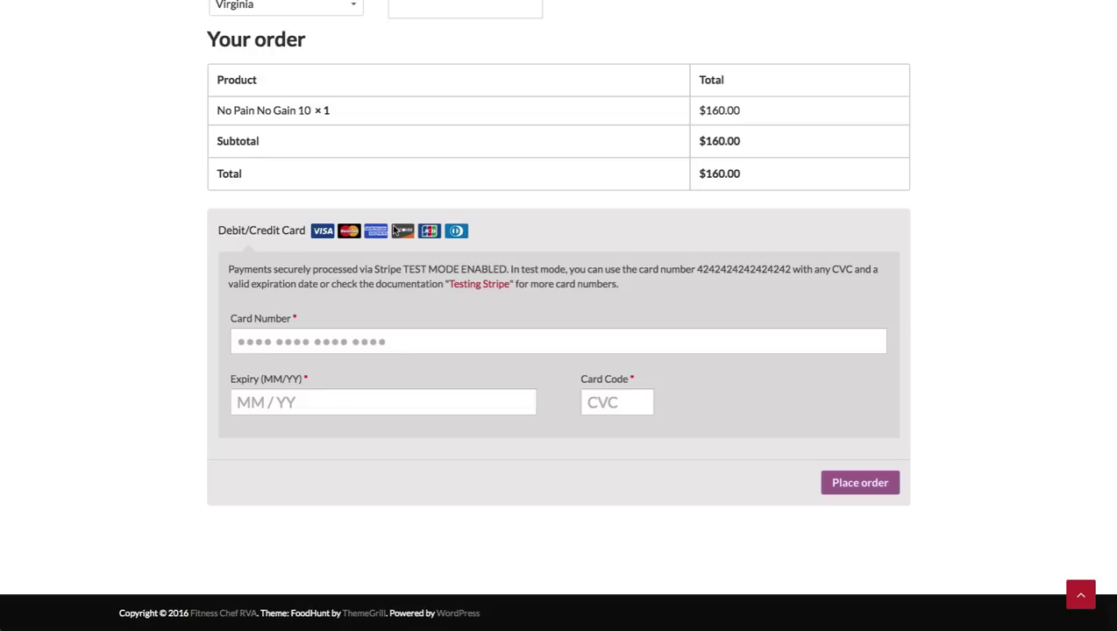
{"action": "left_click", "coordinate": [338, 341]}
{"action": "left_click", "coordinate": [607, 400]}
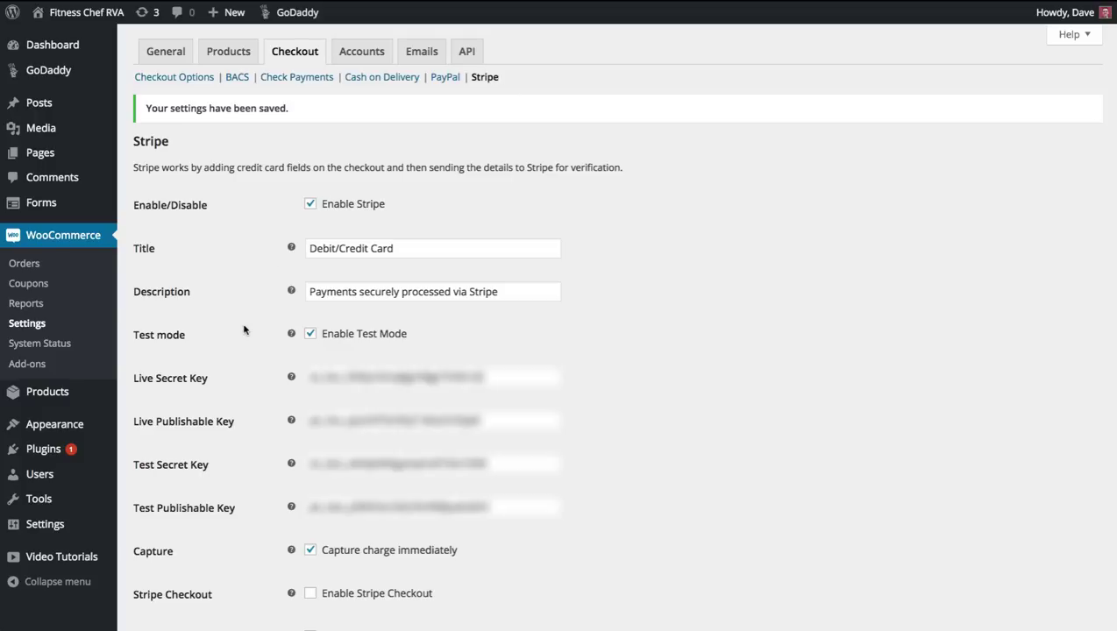
Select the Stripe test-mode notice text below the card fields.
{"action": "scroll", "coordinate": [243, 329], "scroll_direction": "down", "scroll_amount": 1}
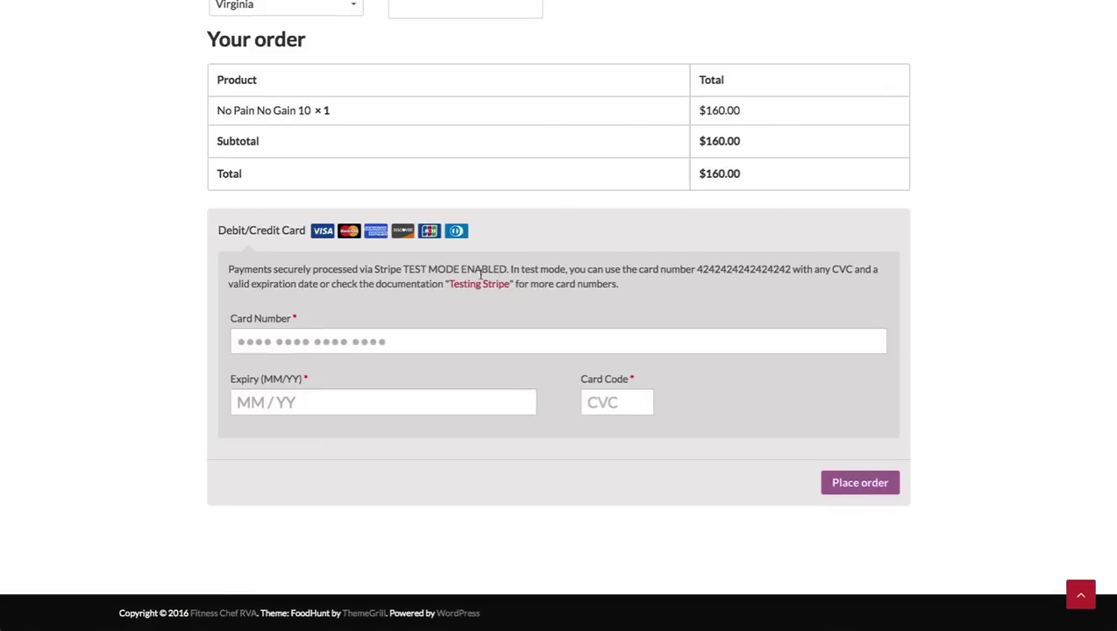
{"action": "left_click_drag", "start_coordinate": [226, 272], "coordinate": [278, 272]}
{"action": "triple_click", "coordinate": [618, 284]}
{"action": "left_click", "coordinate": [618, 284]}
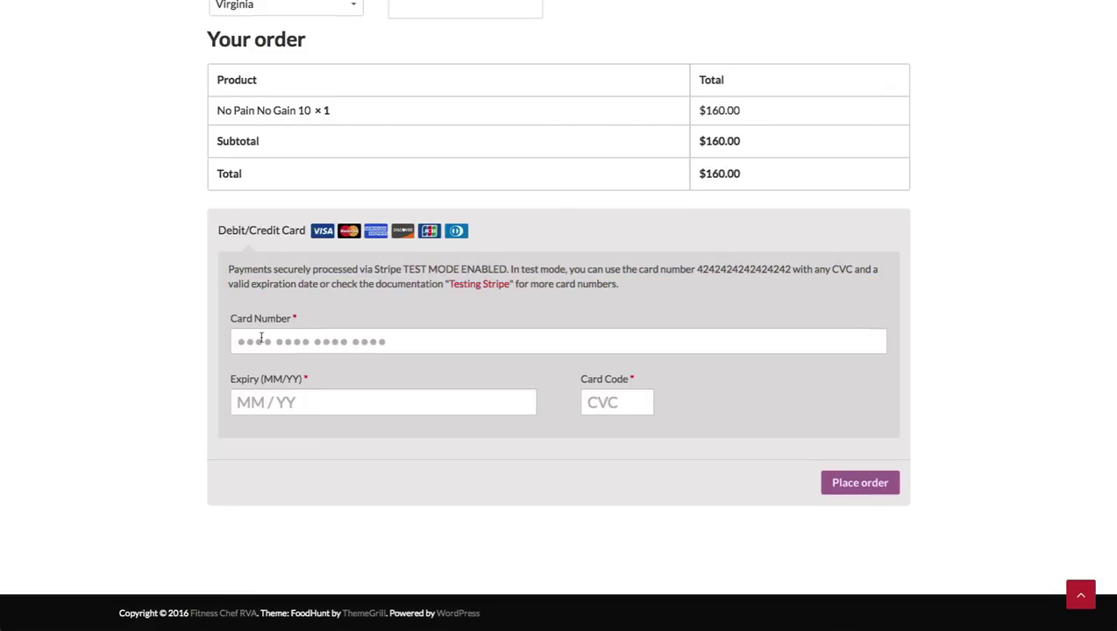